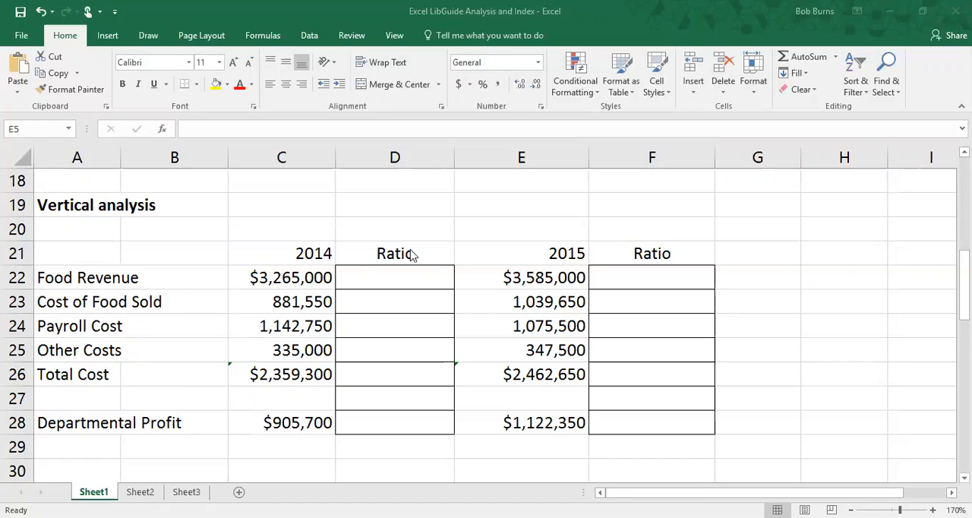
{"action": "left_click", "coordinate": [363, 276]}
{"action": "left_click", "coordinate": [294, 274]}
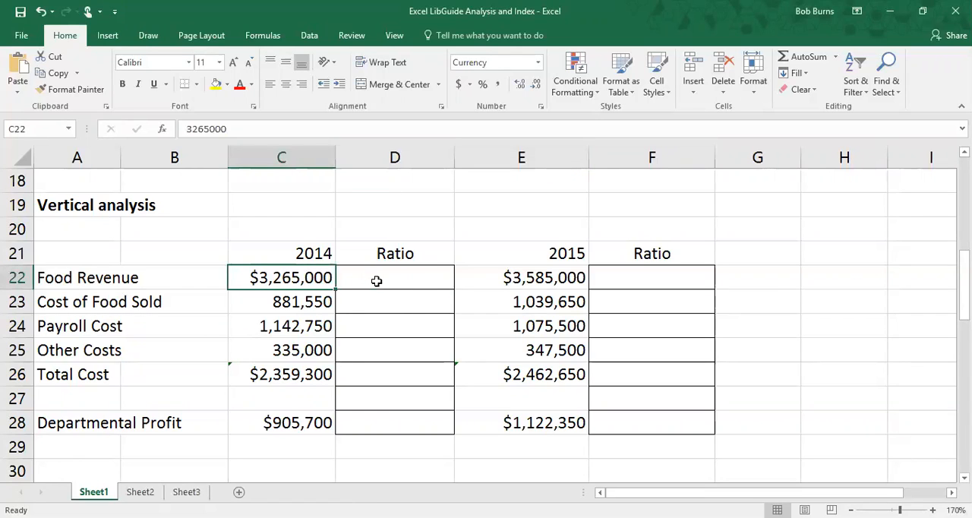
{"action": "left_click", "coordinate": [374, 280]}
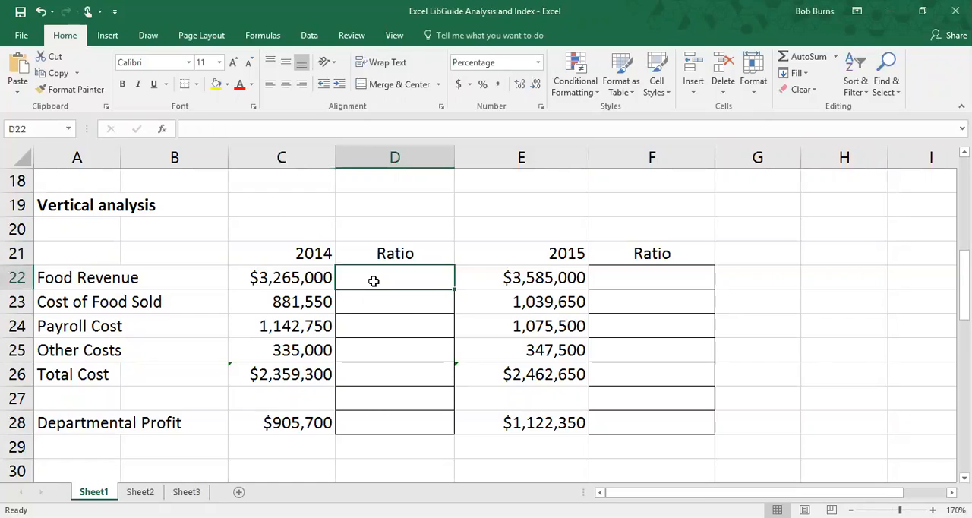
{"action": "type", "text": "1000"}
{"action": "key", "text": "BackSpace"}
{"action": "key", "text": "Return"}
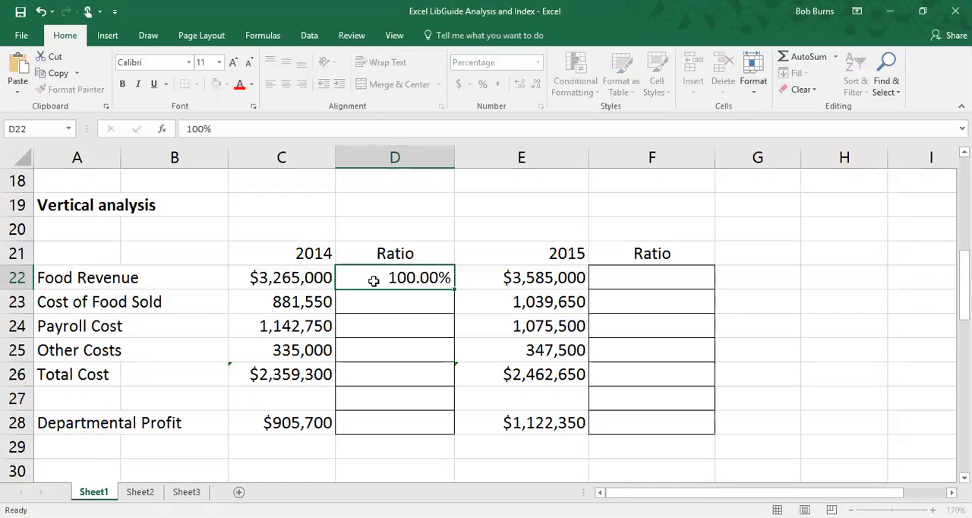
{"action": "left_click", "coordinate": [373, 281]}
{"action": "key", "text": "BackSpace"}
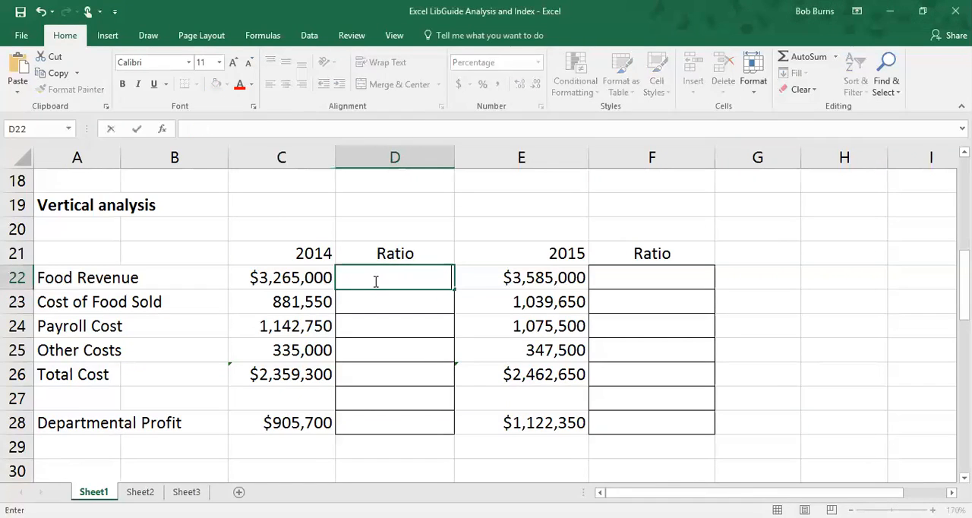
Enter the 2014 Food Revenue ratio in D22 as =C22/C22.
{"action": "type", "text": "="}
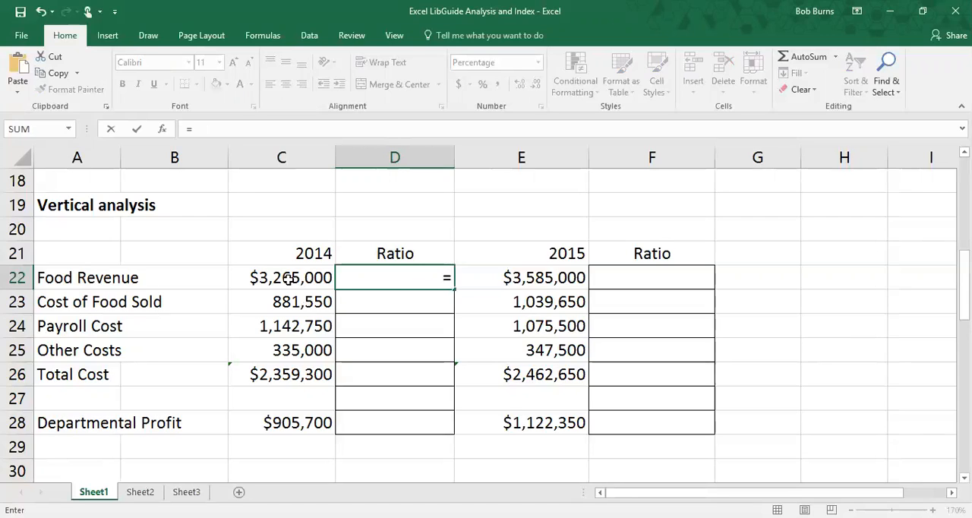
{"action": "left_click", "coordinate": [289, 278]}
{"action": "type", "text": "/"}
{"action": "left_click", "coordinate": [289, 278]}
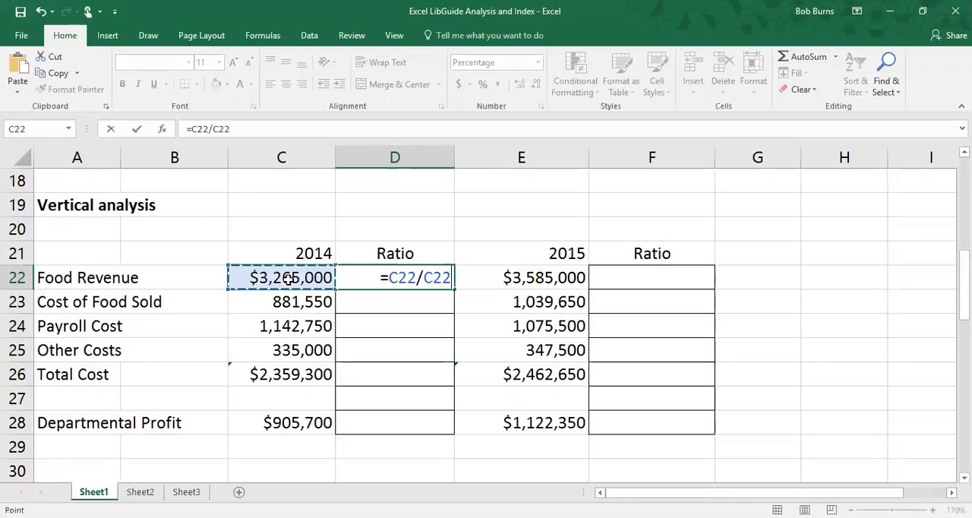
{"action": "key", "text": "Return"}
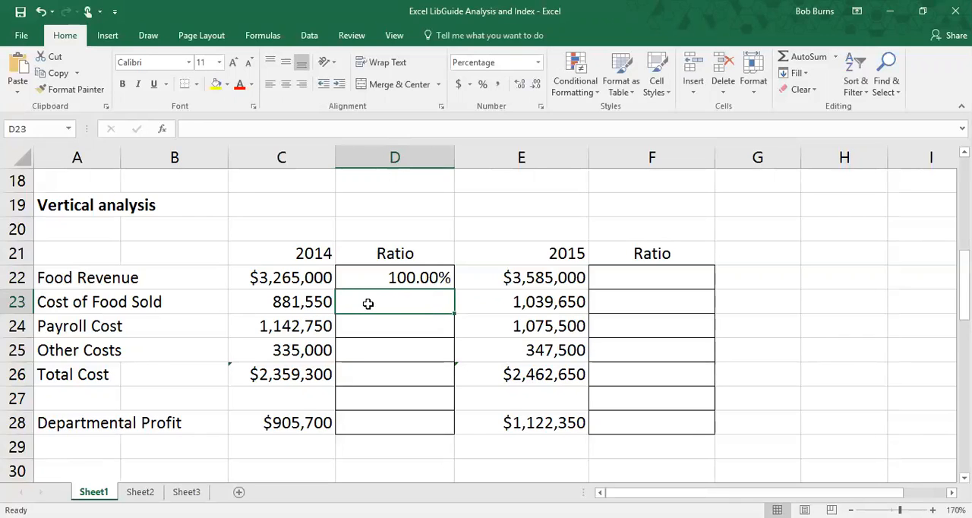
Calculate the 2014 Cost of Food Sold ratio in D23 with the formula =C23/C22.
{"action": "type", "text": "="}
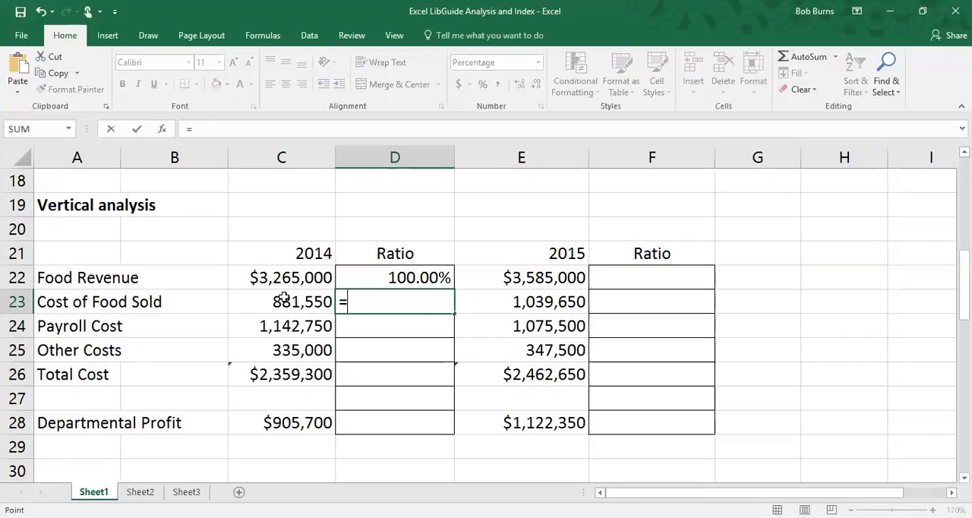
{"action": "left_click", "coordinate": [282, 301]}
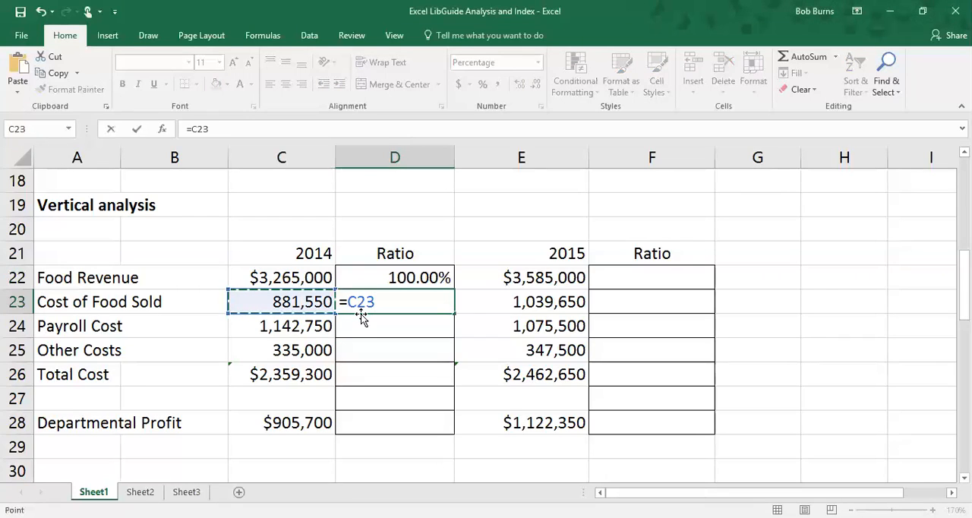
{"action": "type", "text": "/"}
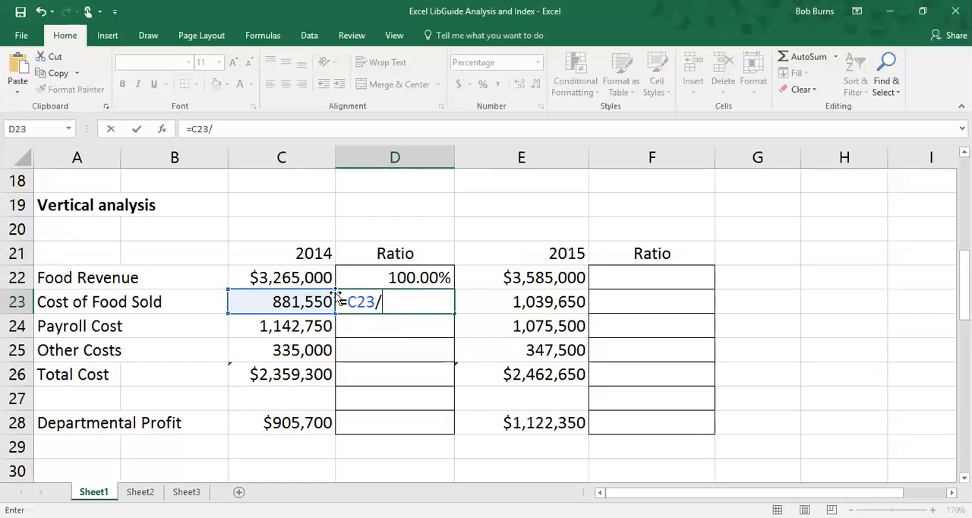
{"action": "left_click", "coordinate": [311, 276]}
{"action": "key", "text": "Return"}
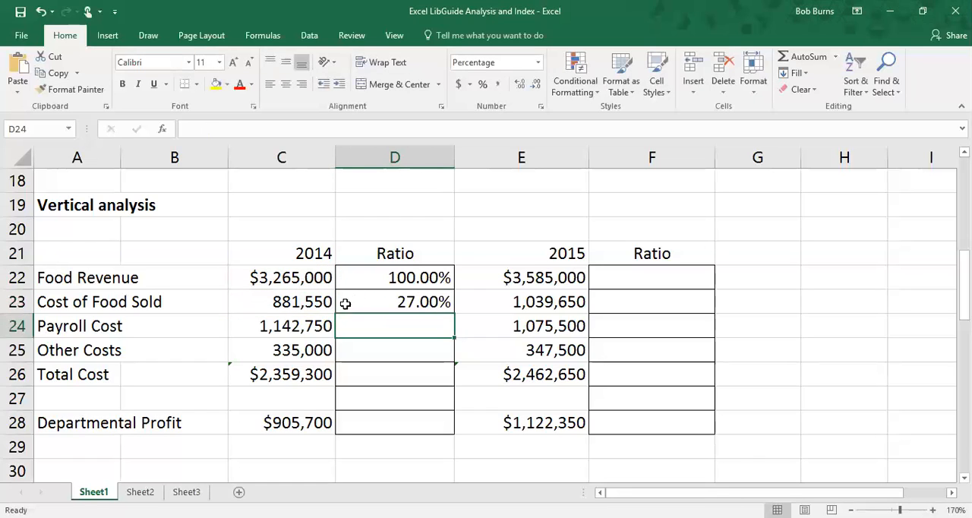
Calculate the 2014 Payroll Cost ratio in D24 by dividing C24 by Food Revenue in C22.
{"action": "left_click", "coordinate": [300, 325]}
{"action": "left_click", "coordinate": [409, 325]}
{"action": "type", "text": "="}
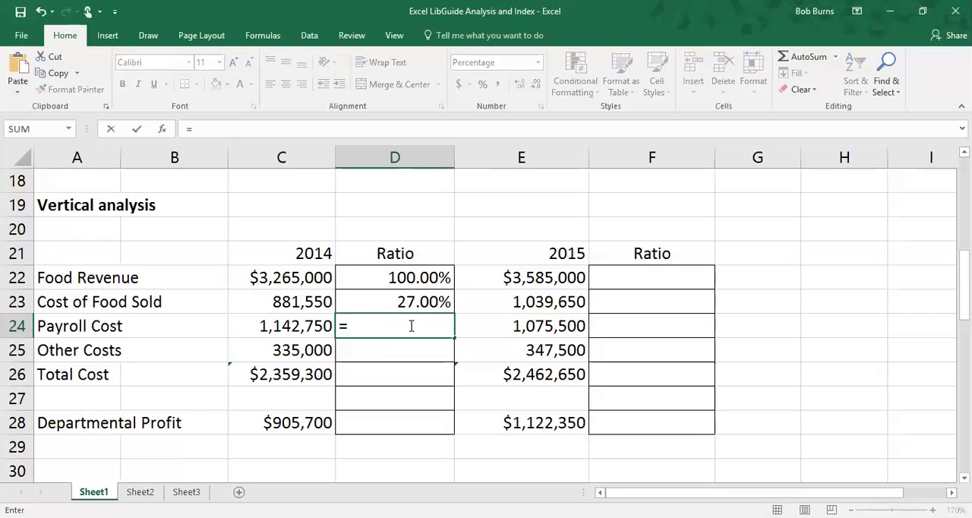
{"action": "left_click", "coordinate": [307, 326]}
{"action": "type", "text": "/"}
{"action": "left_click", "coordinate": [298, 280]}
{"action": "key", "text": "Return"}
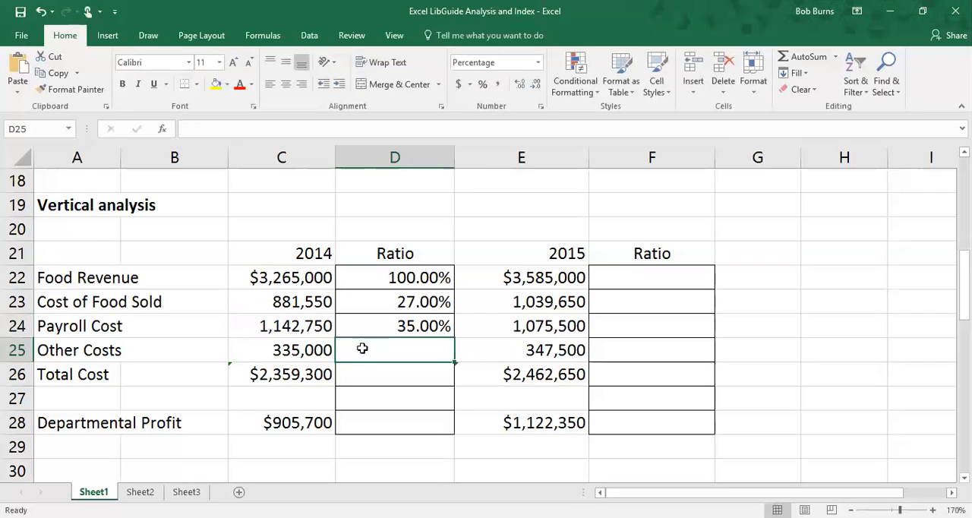
Calculate the 2014 Other Costs ratio in D25 by dividing C25 by Food Revenue in C22.
{"action": "type", "text": "="}
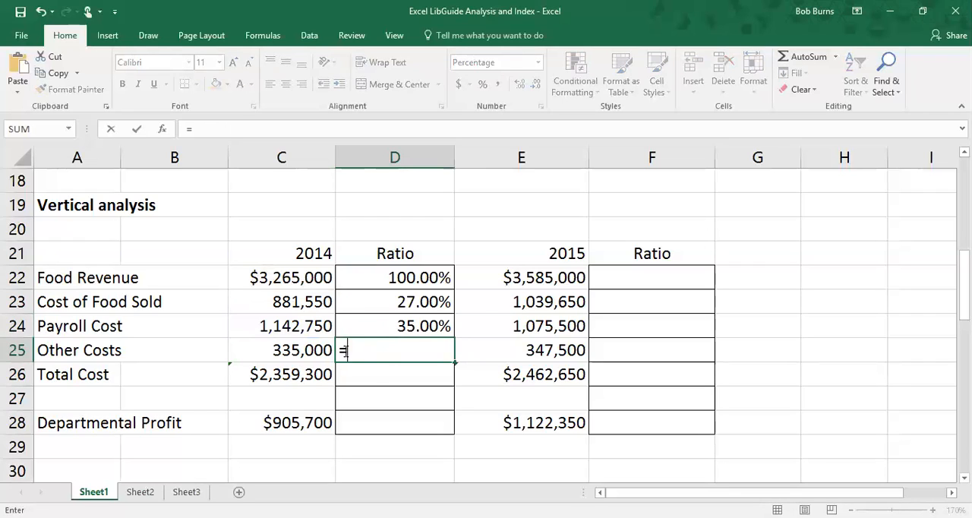
{"action": "left_click", "coordinate": [296, 350]}
{"action": "type", "text": "/"}
{"action": "left_click", "coordinate": [310, 278]}
{"action": "key", "text": "Return"}
Calculate the 2014 Total Cost ratio in D26 with the formula =C26/C22.
{"action": "left_click", "coordinate": [292, 375]}
{"action": "left_click", "coordinate": [358, 374]}
{"action": "type", "text": "="}
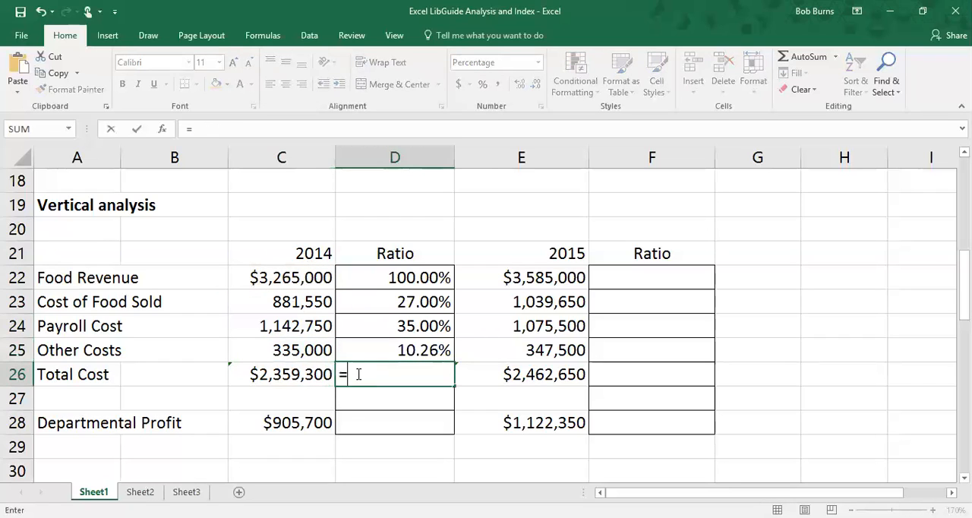
{"action": "left_click", "coordinate": [305, 376]}
{"action": "type", "text": "/"}
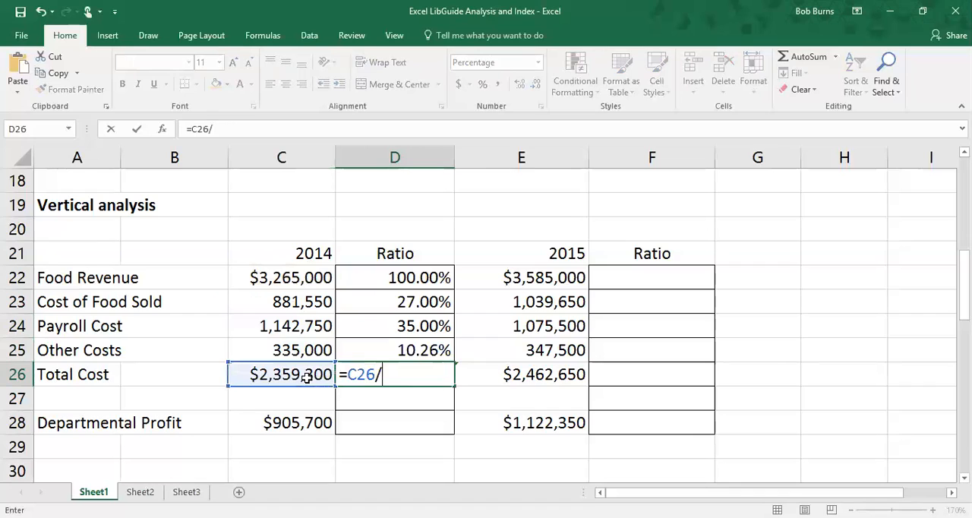
{"action": "left_click", "coordinate": [295, 277]}
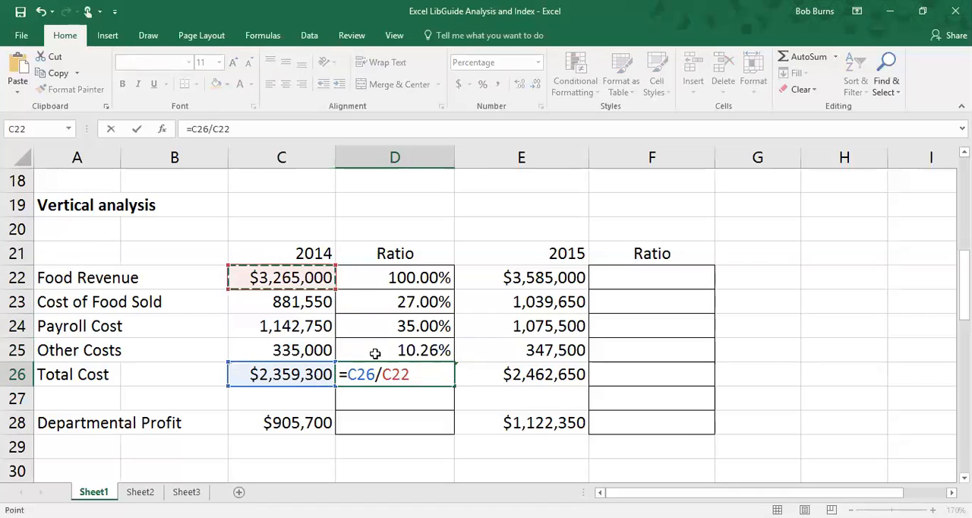
{"action": "key", "text": "Return"}
Calculate the 2014 Departmental Profit ratio in D28 by dividing C28 by Food Revenue in C22.
{"action": "left_click", "coordinate": [392, 423]}
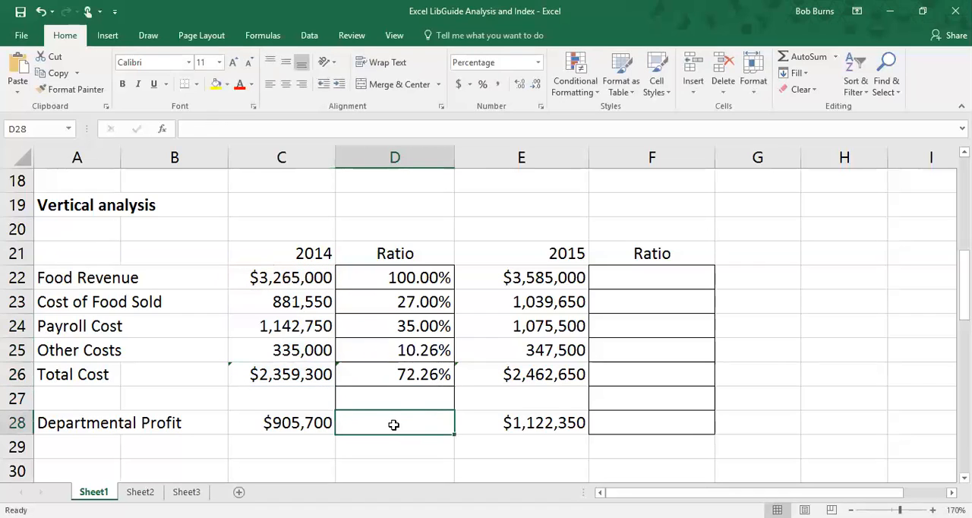
{"action": "type", "text": "="}
{"action": "left_click", "coordinate": [300, 420]}
{"action": "type", "text": "/"}
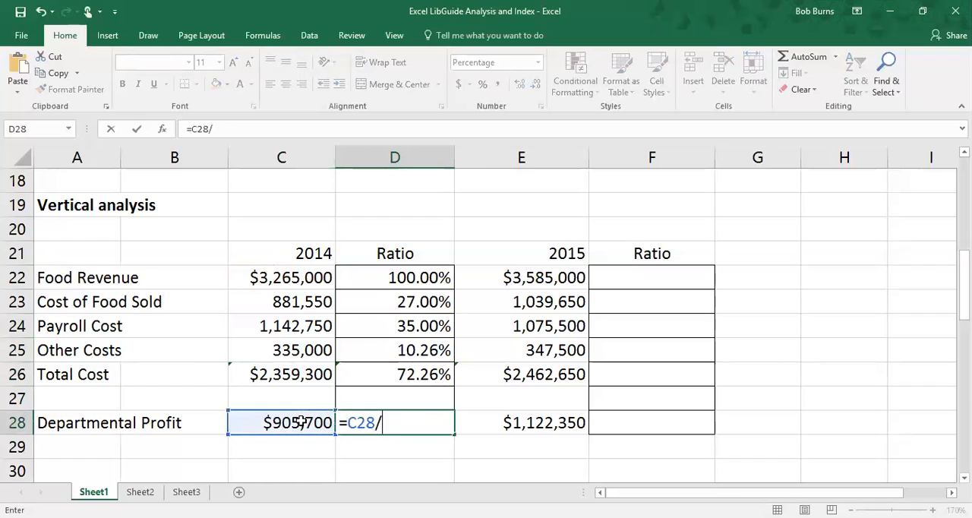
{"action": "left_click", "coordinate": [280, 276]}
{"action": "key", "text": "Return"}
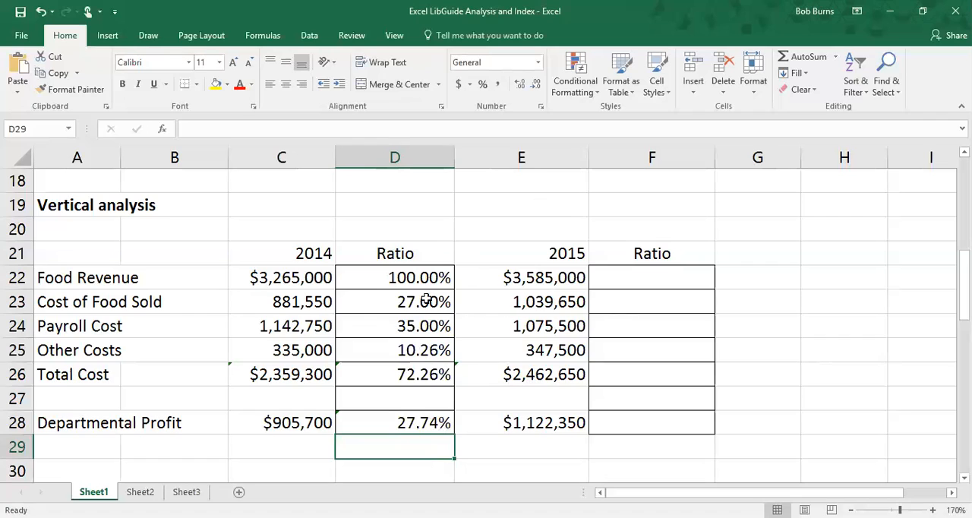
Enter the 2015 Food Revenue ratio in F22 with relative references as =E22/E22.
{"action": "left_click", "coordinate": [617, 278]}
{"action": "type", "text": "="}
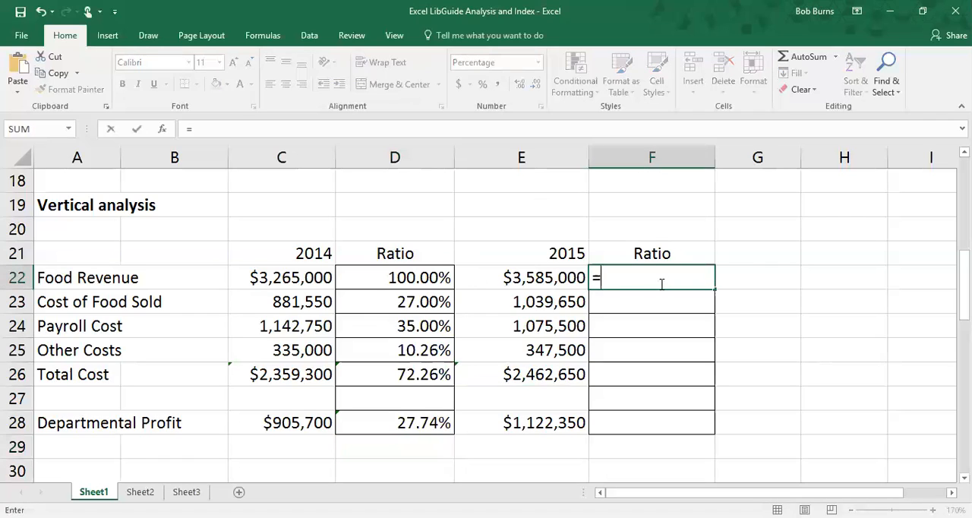
{"action": "left_click", "coordinate": [552, 276]}
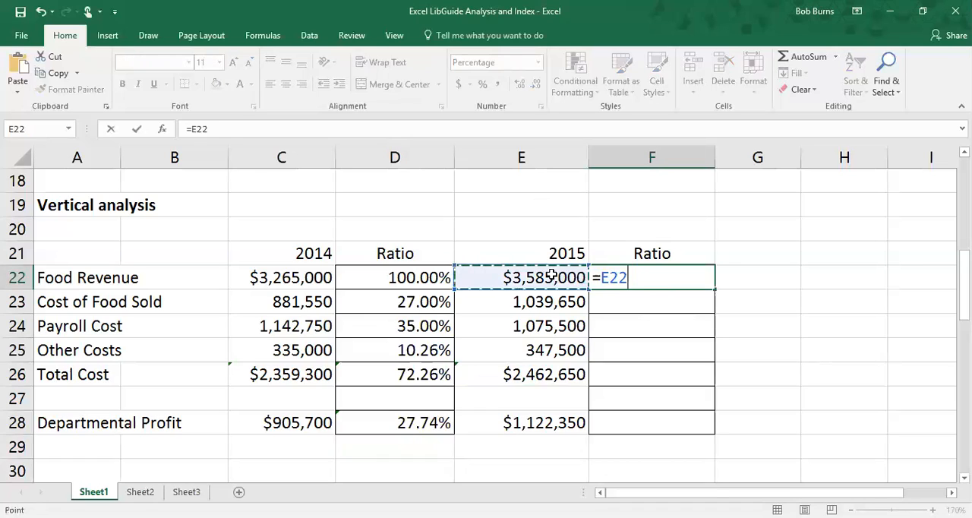
{"action": "type", "text": "/"}
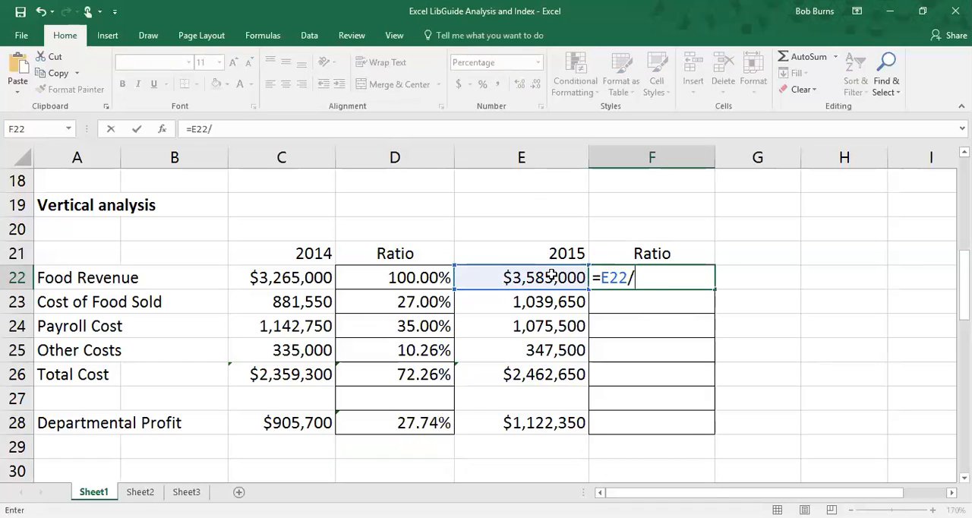
{"action": "left_click", "coordinate": [552, 276]}
{"action": "key", "text": "Return"}
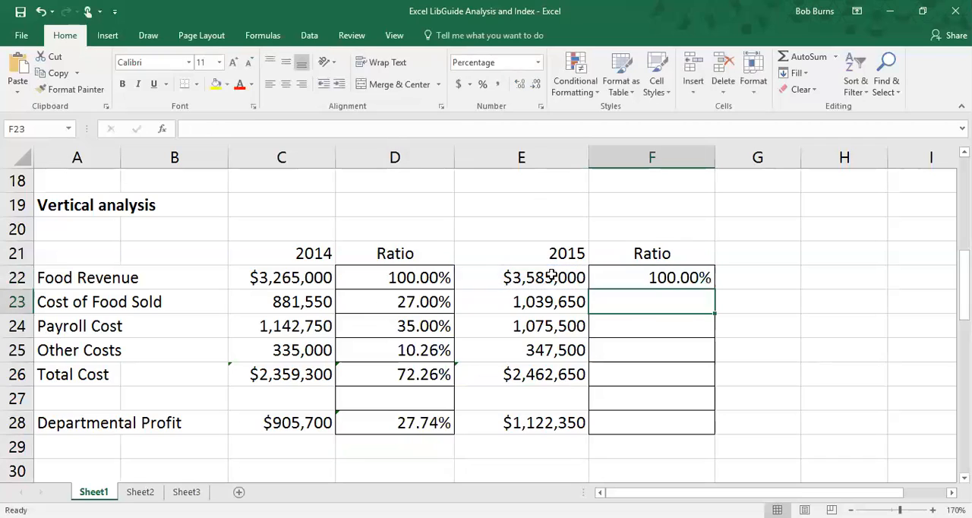
Try to fill the relative formula from F22 down to F28 and compare it with the 2015 amounts.
{"action": "left_click", "coordinate": [642, 276]}
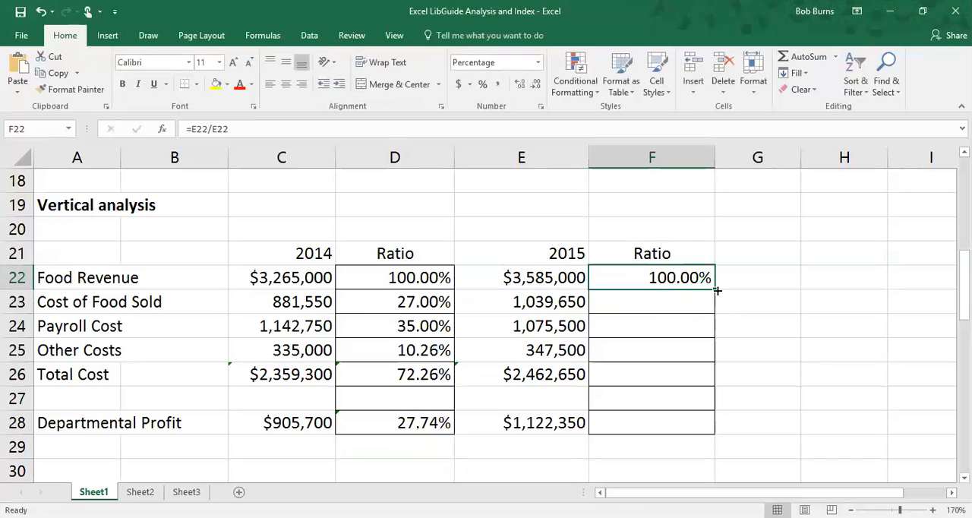
{"action": "left_click_drag", "start_coordinate": [714, 289], "coordinate": [712, 434]}
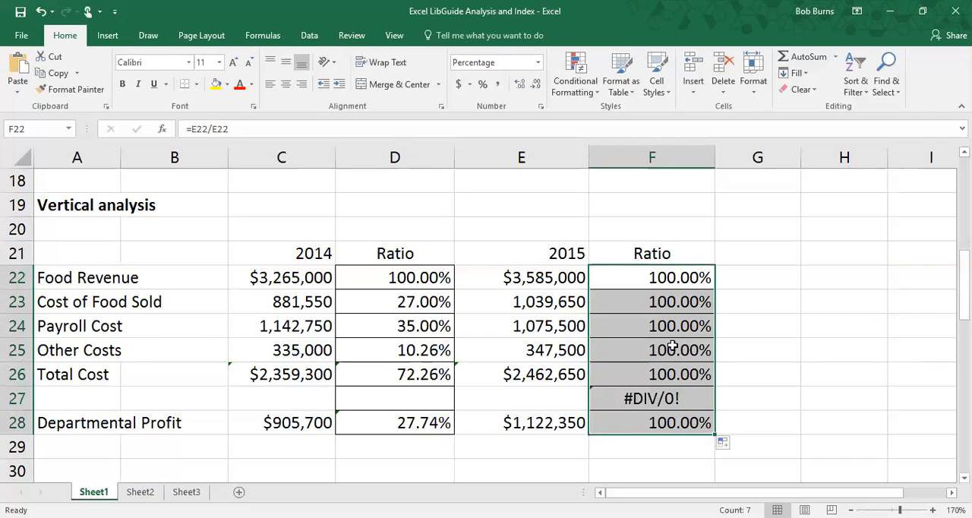
{"action": "left_click", "coordinate": [554, 314]}
{"action": "left_click", "coordinate": [560, 331]}
{"action": "left_click", "coordinate": [560, 353]}
{"action": "left_click", "coordinate": [545, 283]}
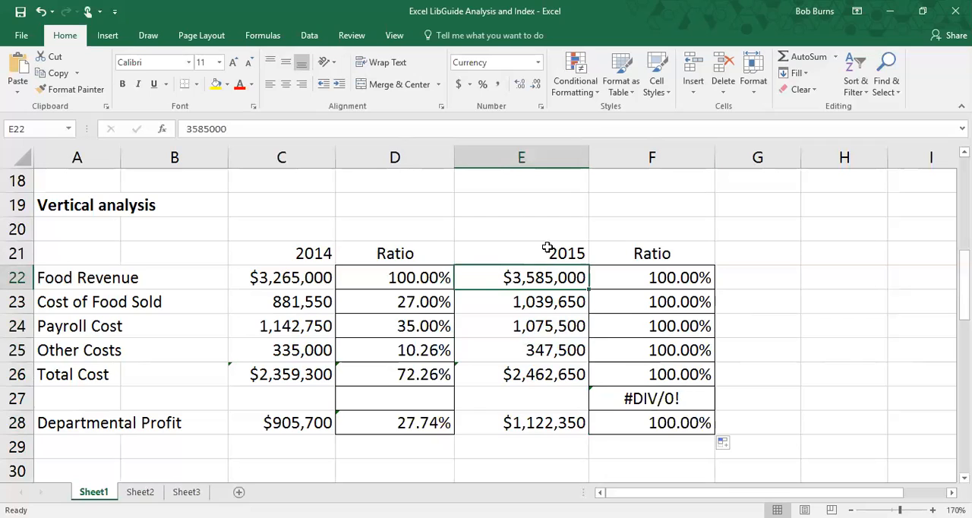
Clear the copied 2015 ratio formulas from F28 up to F23.
{"action": "left_click", "coordinate": [658, 426]}
{"action": "key", "text": "BackSpace"}
{"action": "left_click", "coordinate": [663, 399]}
{"action": "key", "text": "BackSpace"}
{"action": "left_click", "coordinate": [655, 372]}
{"action": "key", "text": "BackSpace"}
{"action": "left_click", "coordinate": [651, 349]}
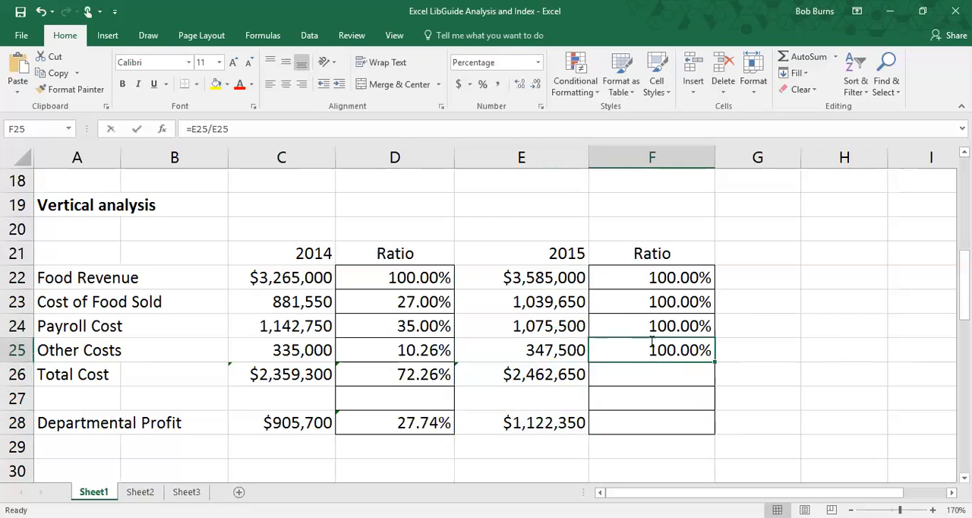
{"action": "key", "text": "BackSpace"}
{"action": "left_click", "coordinate": [651, 325]}
{"action": "key", "text": "BackSpace"}
{"action": "left_click", "coordinate": [650, 302]}
{"action": "key", "text": "BackSpace"}
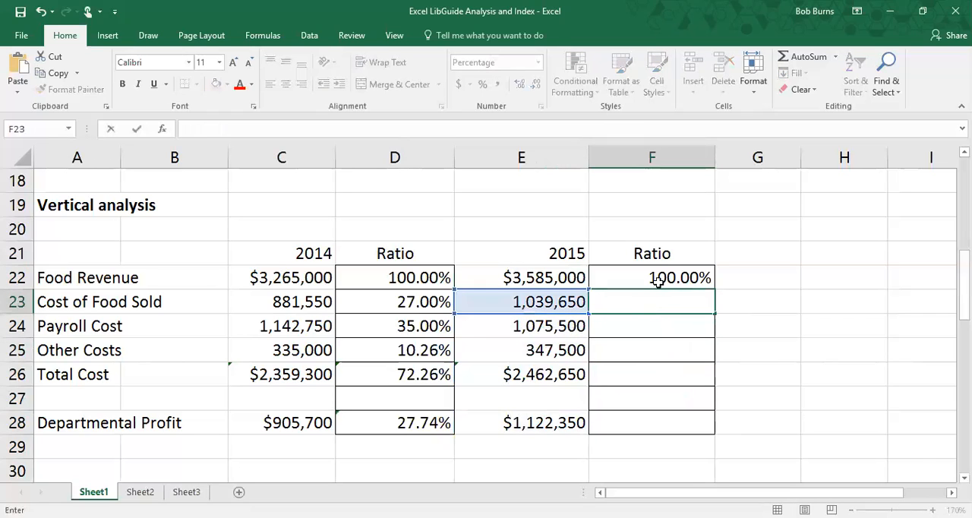
Replace the 2015 Food Revenue ratio in F22 with =E22/$E$22, using an absolute reference for the divisor.
{"action": "left_click", "coordinate": [654, 278]}
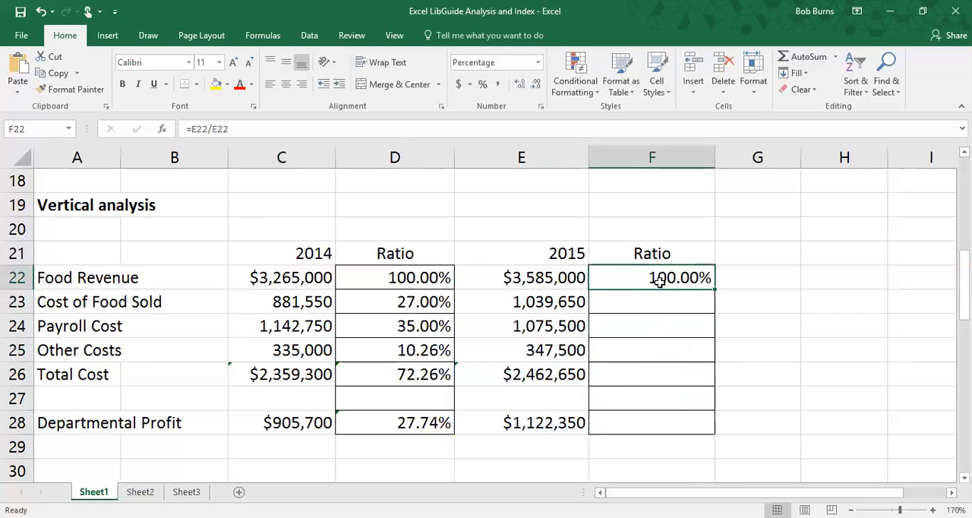
{"action": "key", "text": "BackSpace"}
{"action": "type", "text": "="}
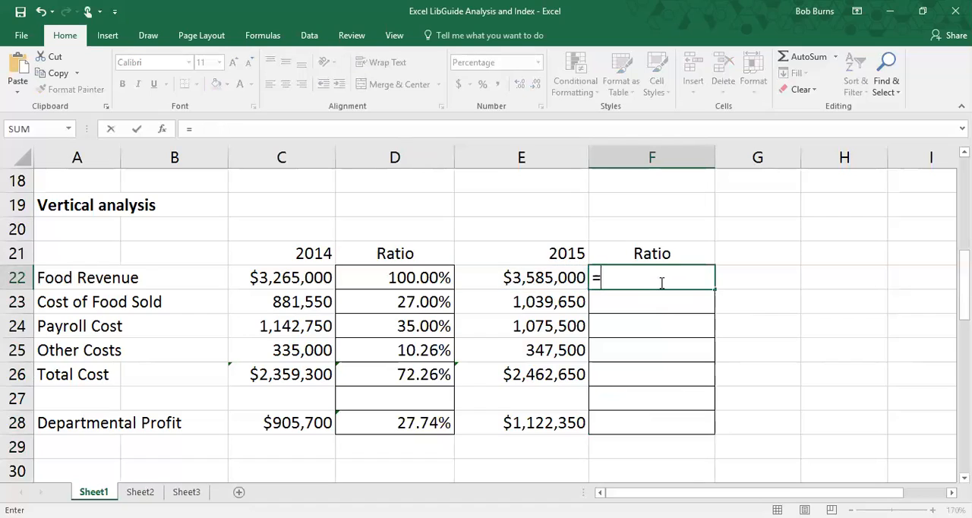
{"action": "left_click", "coordinate": [544, 278]}
{"action": "type", "text": "/"}
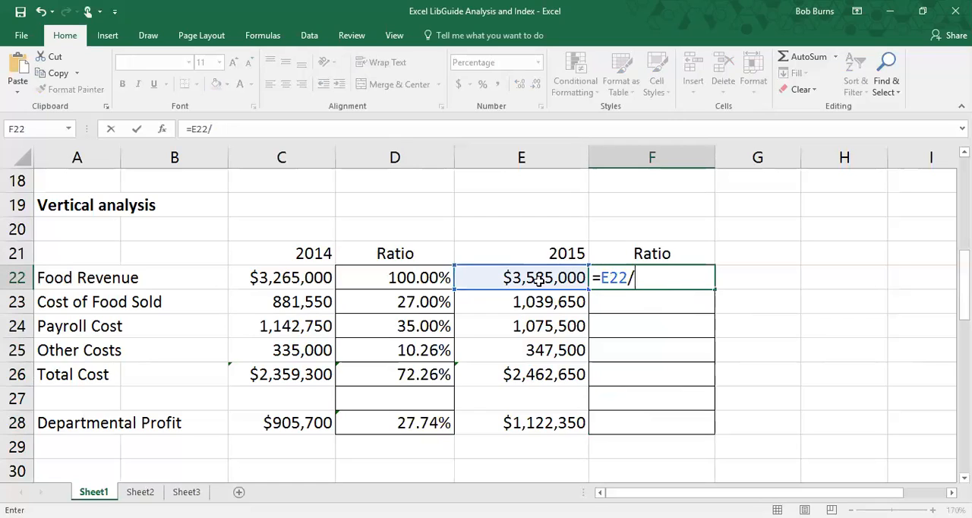
{"action": "left_click", "coordinate": [538, 280]}
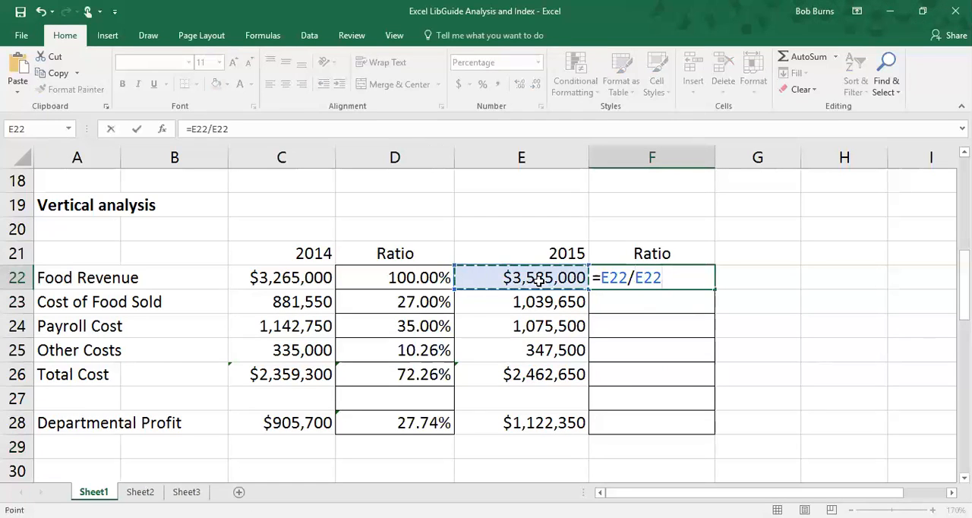
{"action": "key", "text": "F4"}
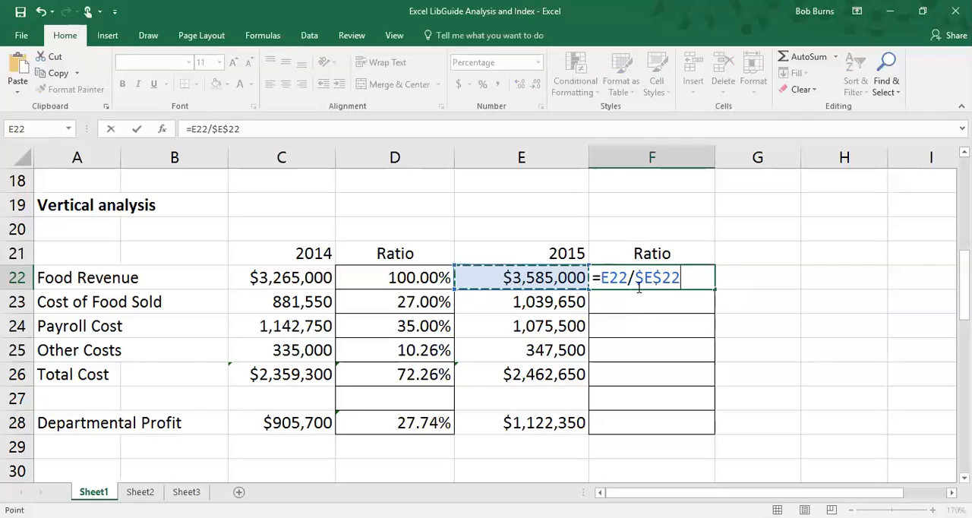
{"action": "key", "text": "ctrl+Return"}
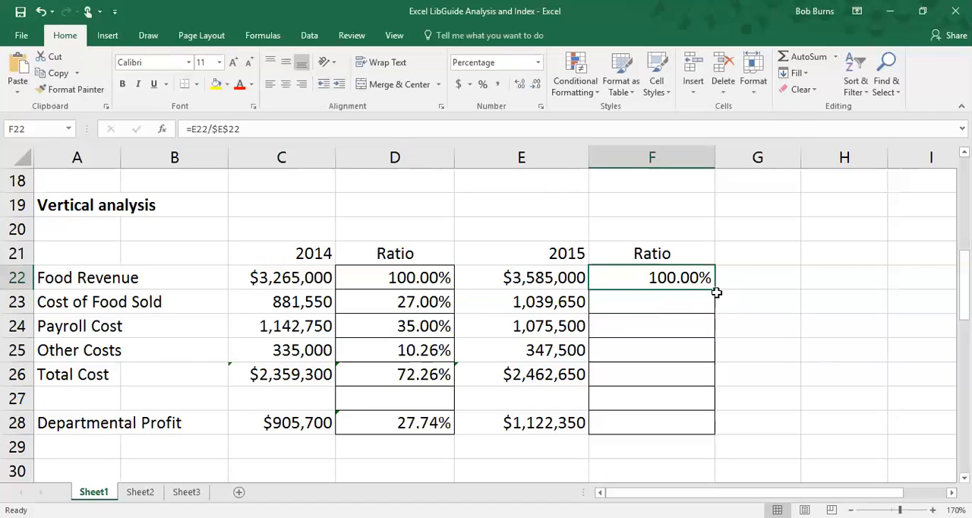
Fill the F22 ratio formula down to F28 and clear the blank row's cell F27.
{"action": "left_click_drag", "start_coordinate": [715, 290], "coordinate": [711, 432]}
{"action": "left_click", "coordinate": [610, 402]}
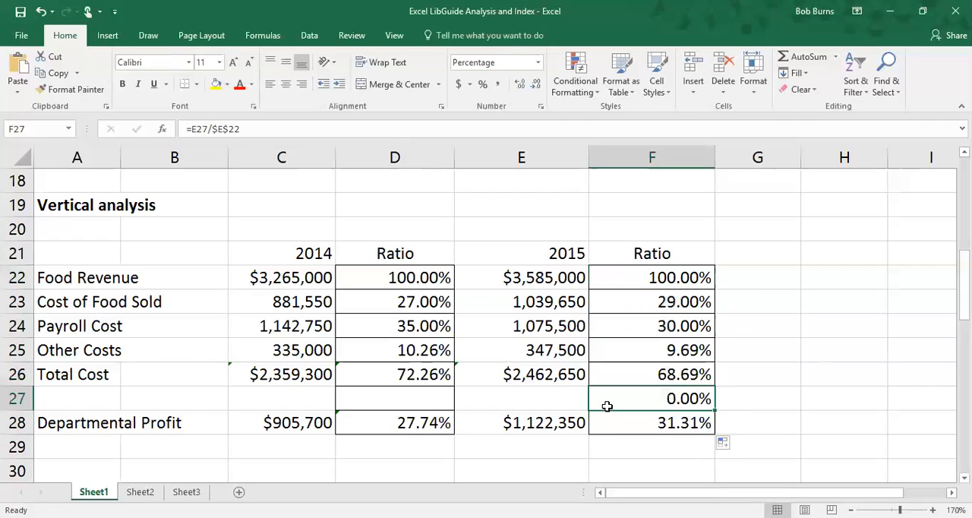
{"action": "key", "text": "BackSpace"}
{"action": "left_click", "coordinate": [756, 400]}
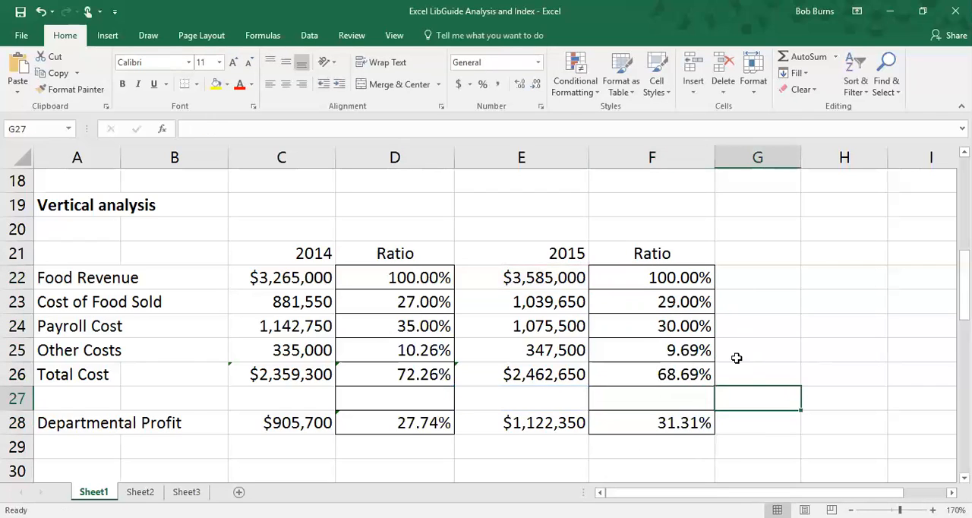
{"action": "left_click", "coordinate": [749, 277]}
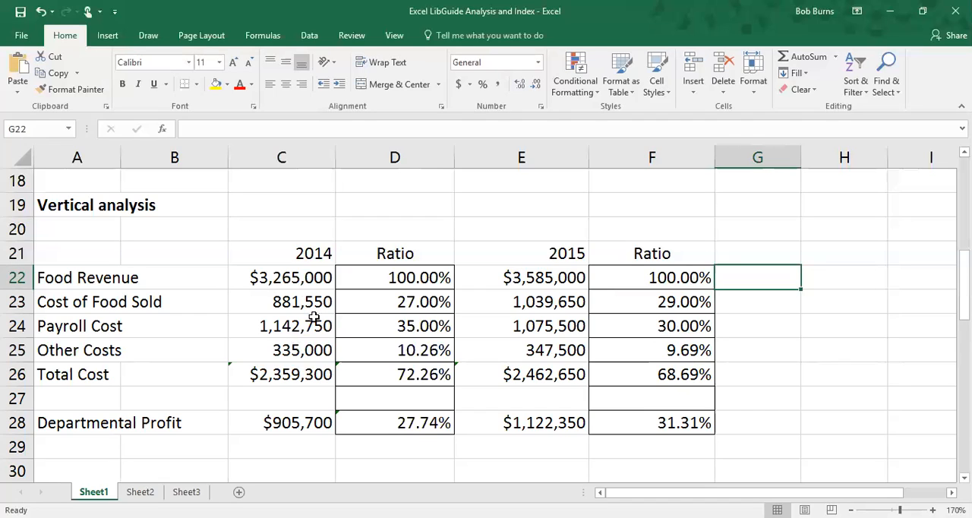
{"action": "left_click", "coordinate": [250, 281]}
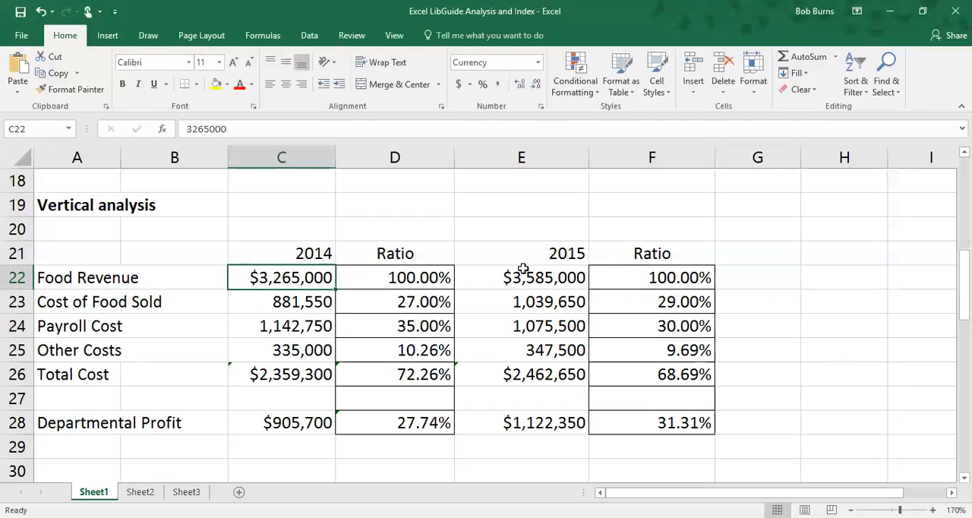